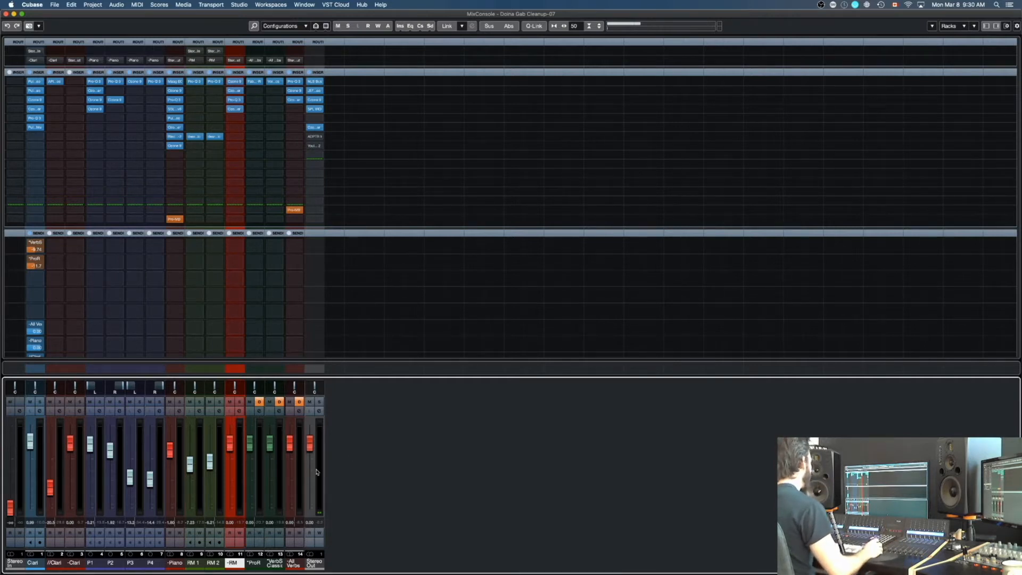
Step: Select the ProR and VerbS Classic reverb channels, and briefly mute and unmute the All Verbs group
click(288, 542)
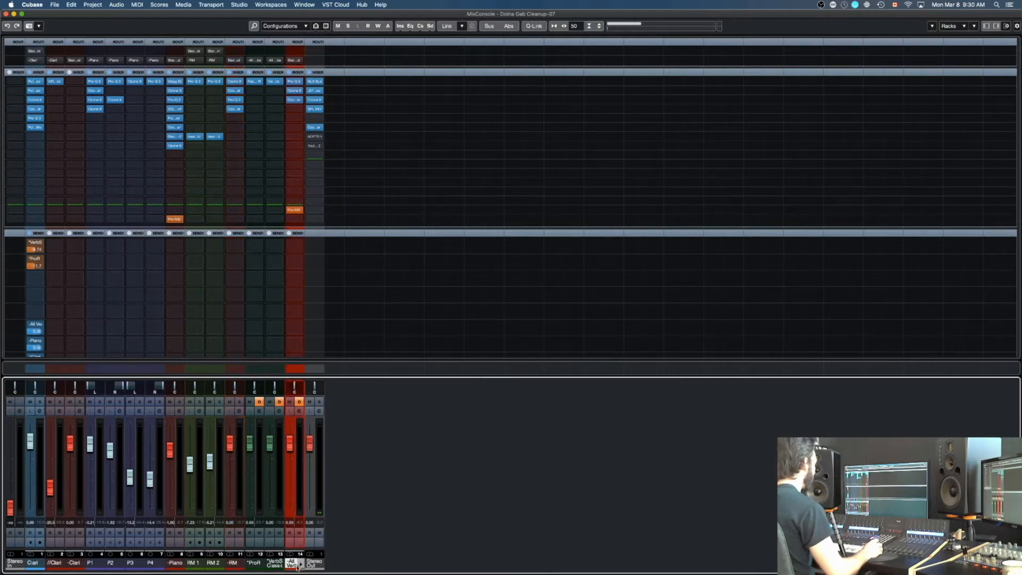
click(261, 465)
shift+click(281, 464)
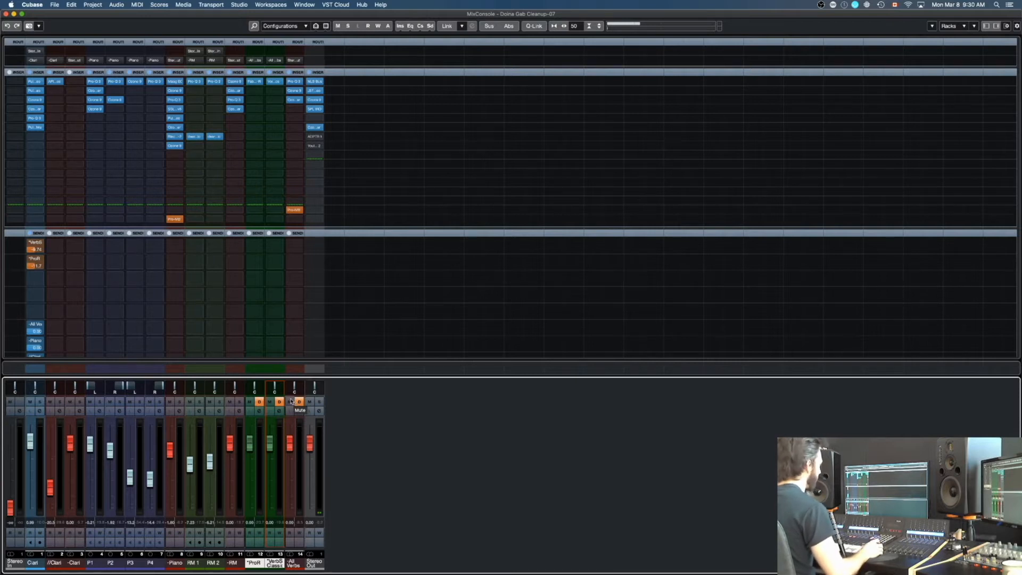
click(291, 401)
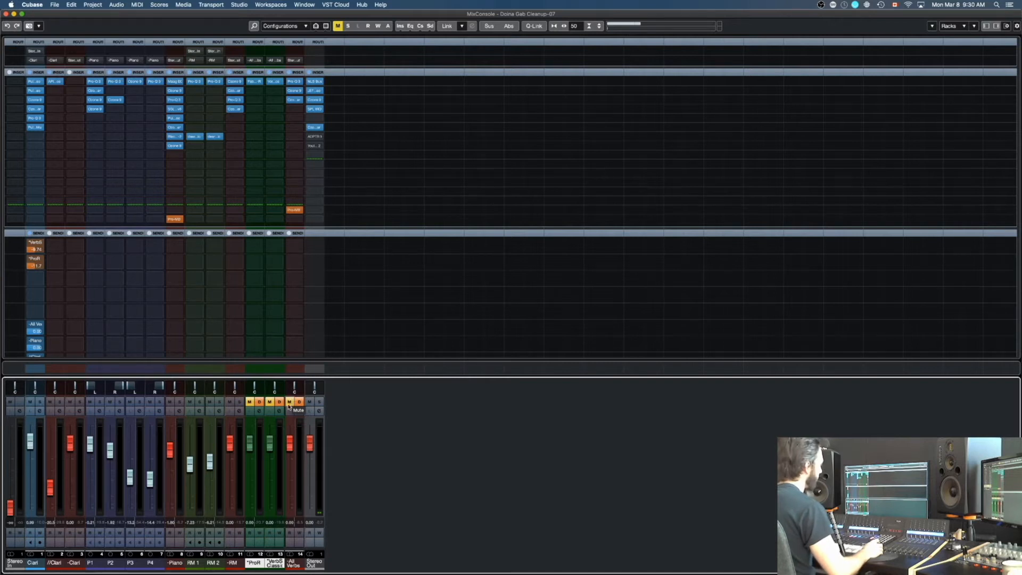
click(290, 402)
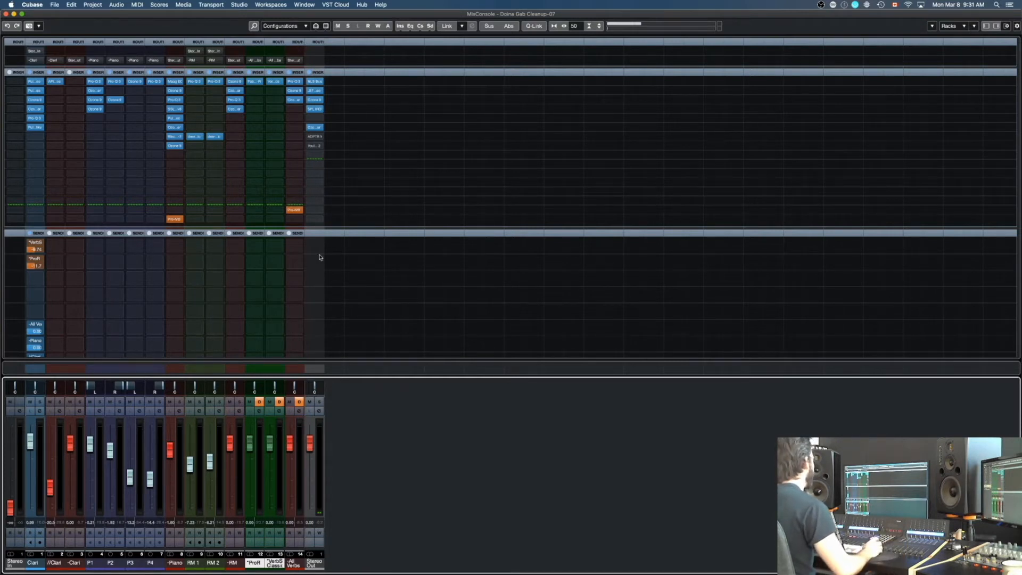
Step: Switch off the Pro-Q 3 and Imager inserts on All Verbs and open its Ozone 9 Vintage Tape insert
alt+click(294, 82)
alt+click(295, 100)
click(295, 91)
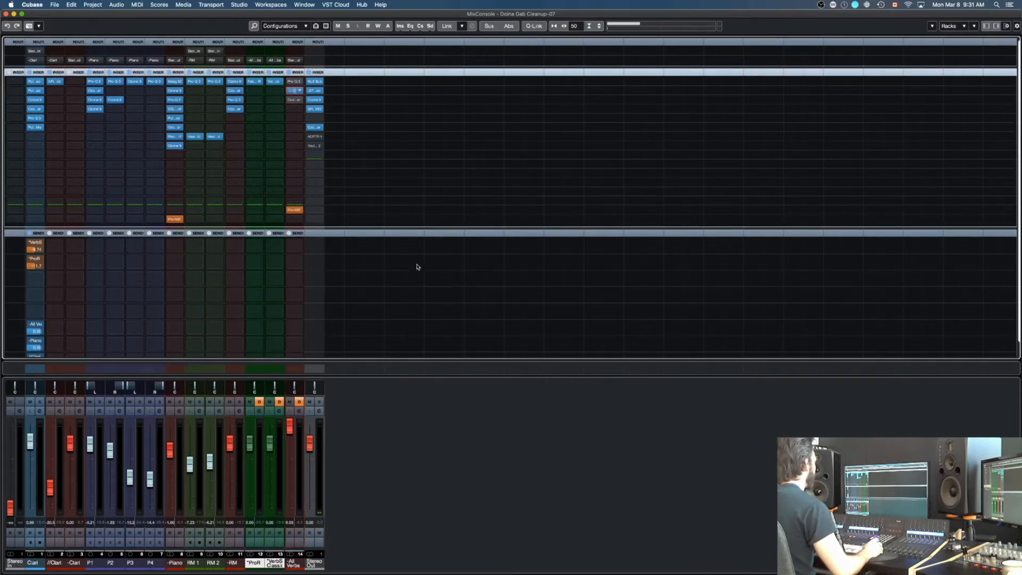
drag(554, 255, 569, 193)
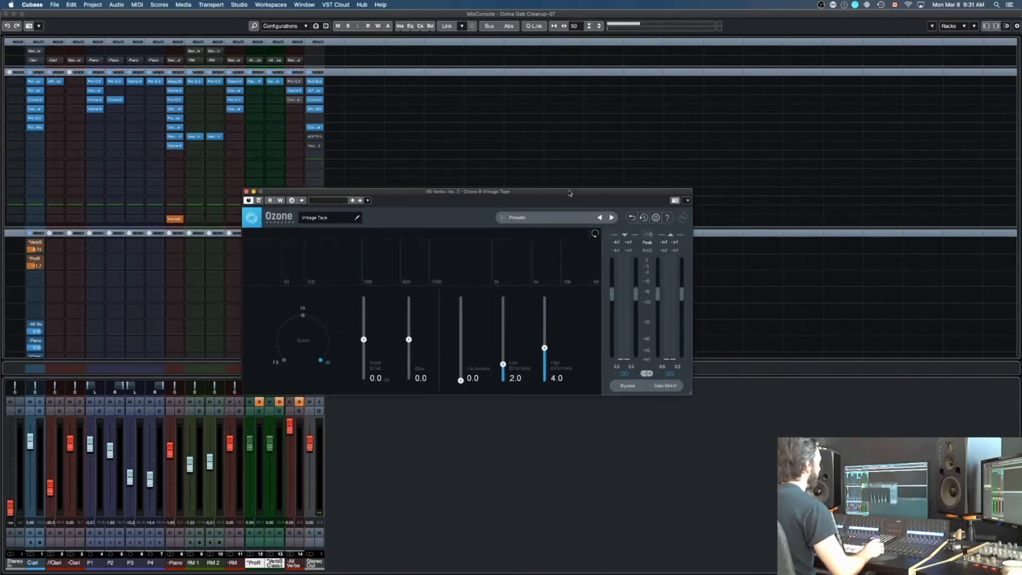
drag(569, 194, 603, 232)
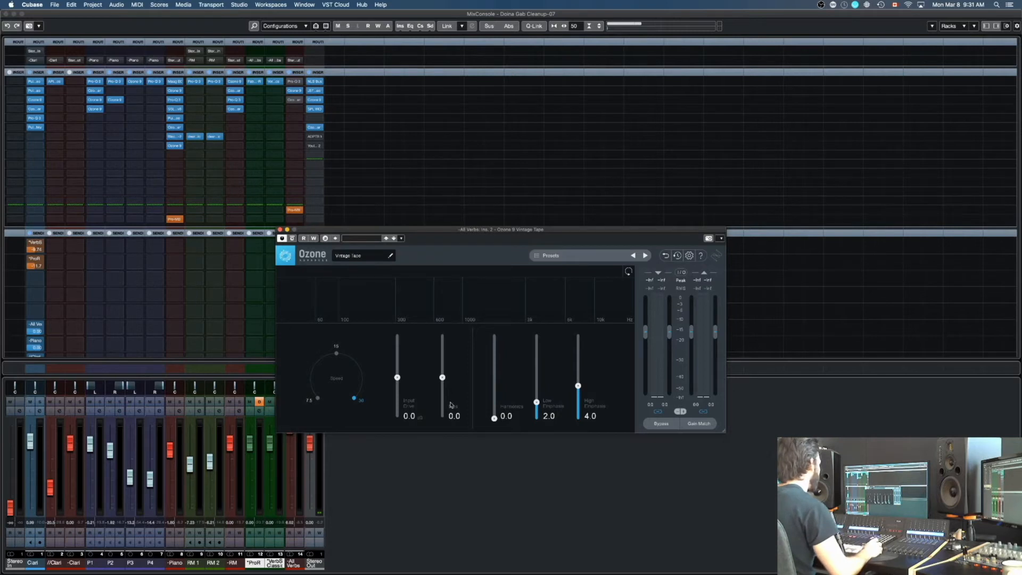
drag(419, 230, 497, 227)
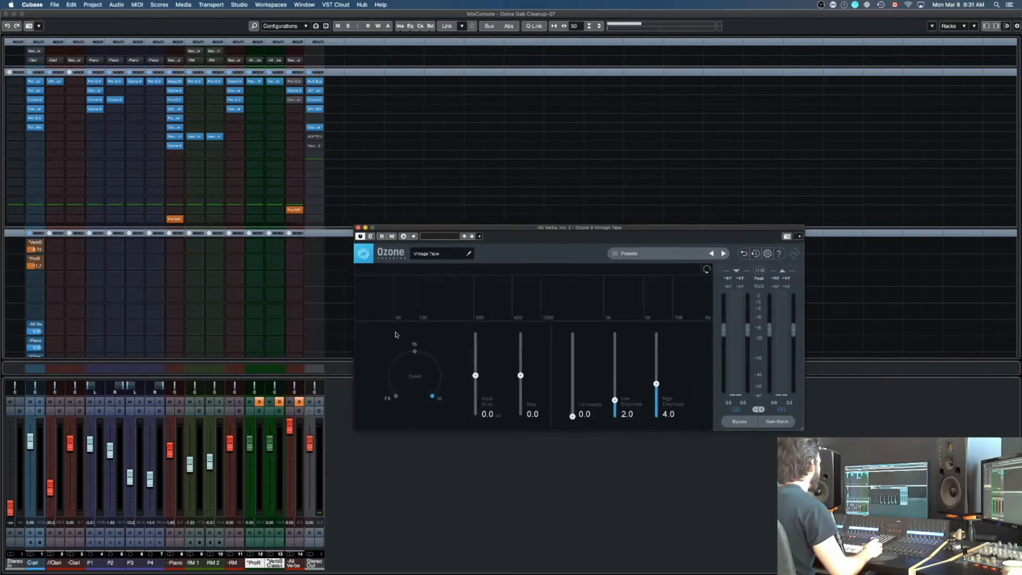
Step: Play the mix and compare the All Verbs group with the Vintage Tape insert bypassed and active
click(467, 468)
key(space)
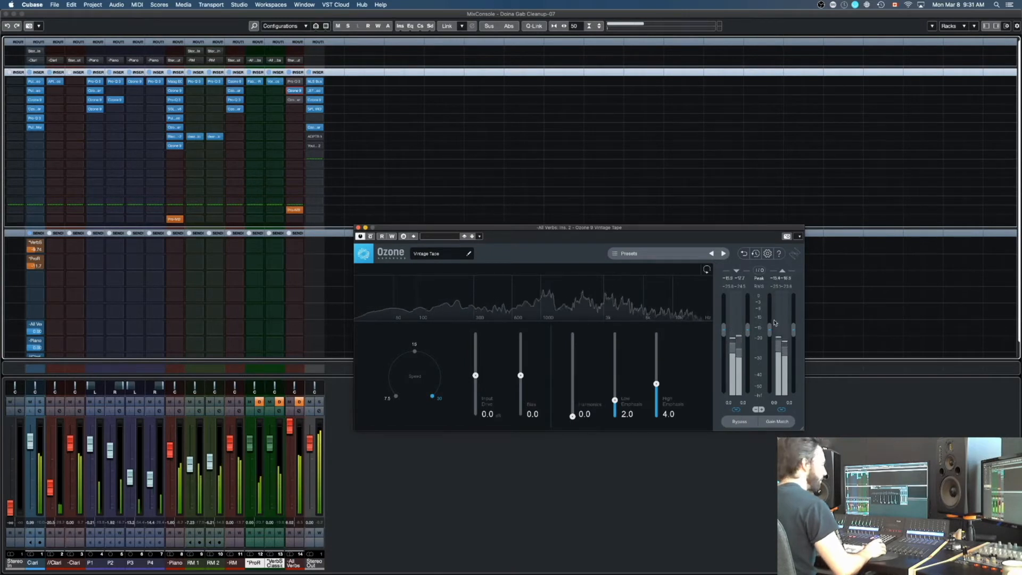
click(287, 91)
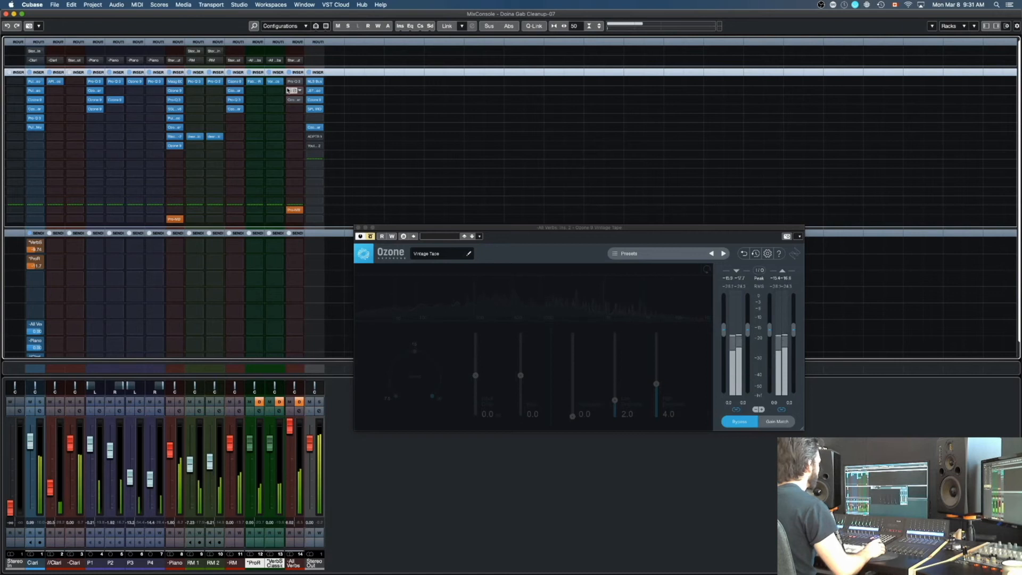
click(288, 91)
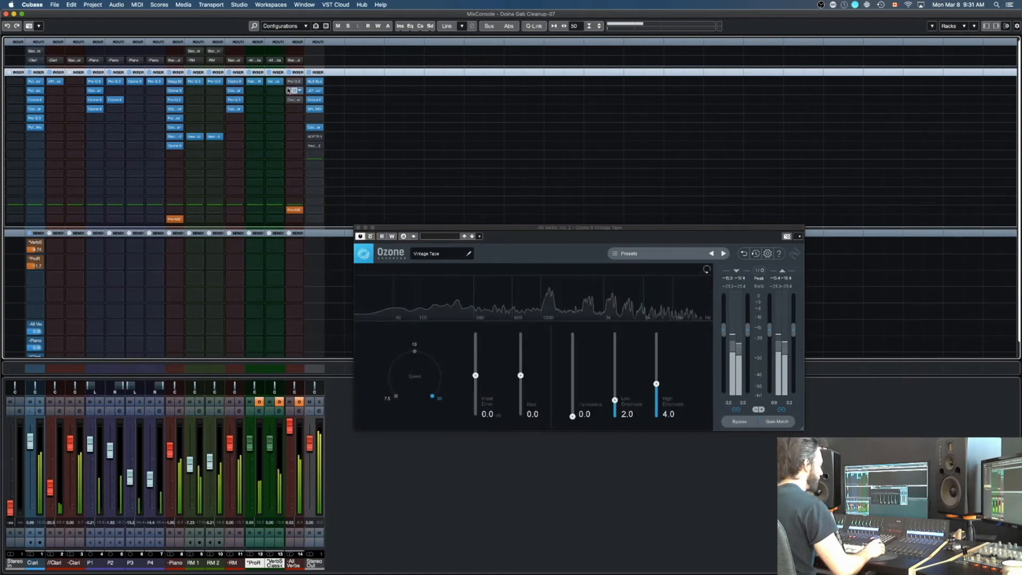
click(288, 91)
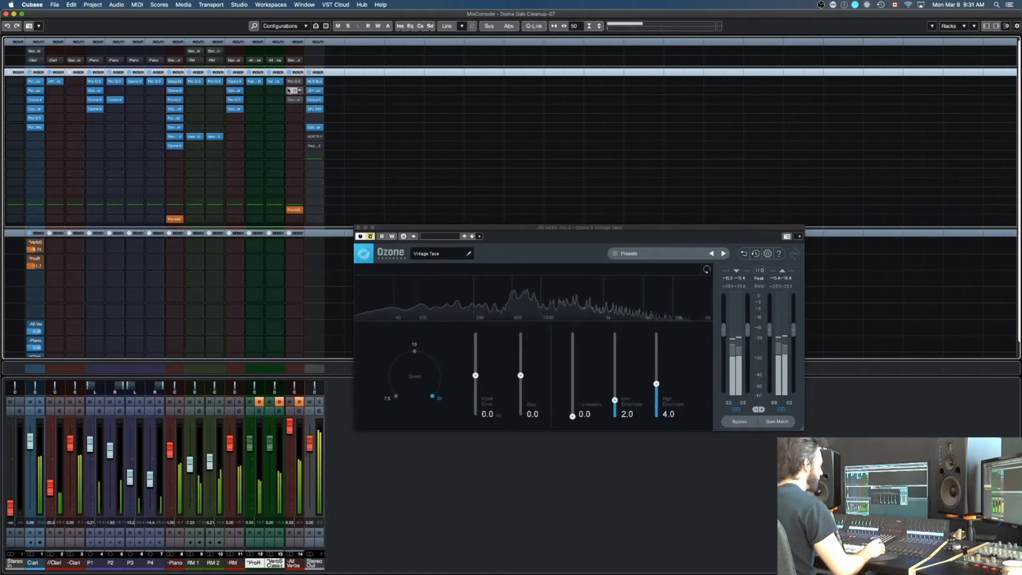
click(288, 91)
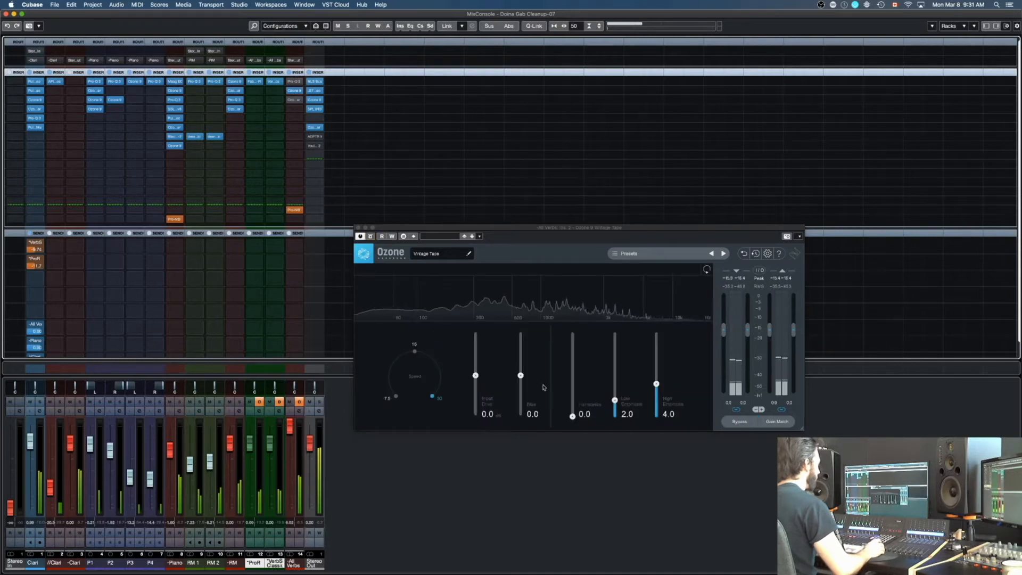
Step: Raise the Vintage Tape Harmonics to 10.0 and compare the insert bypassed and active during playback
drag(573, 415, 573, 334)
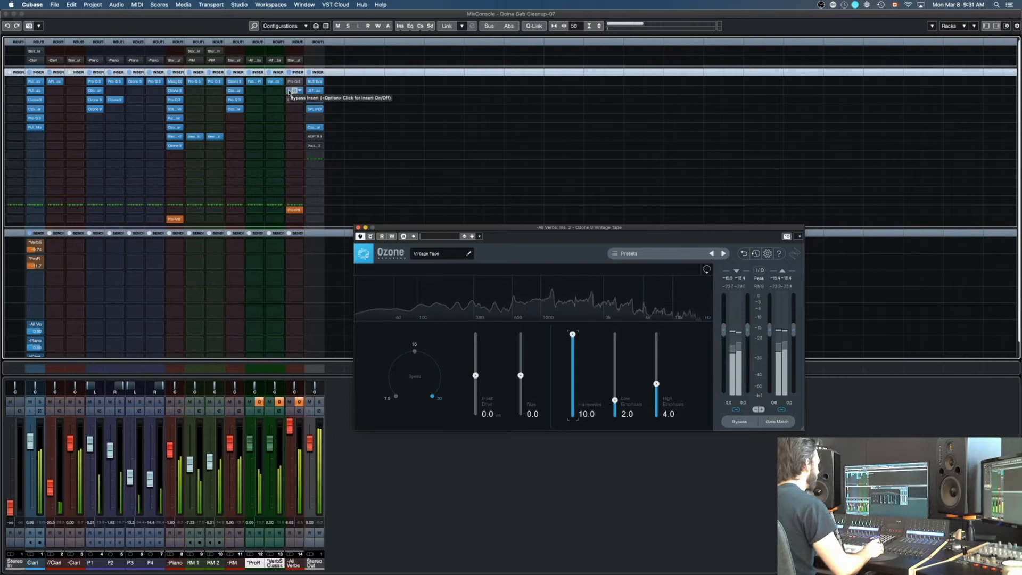
click(288, 91)
click(288, 90)
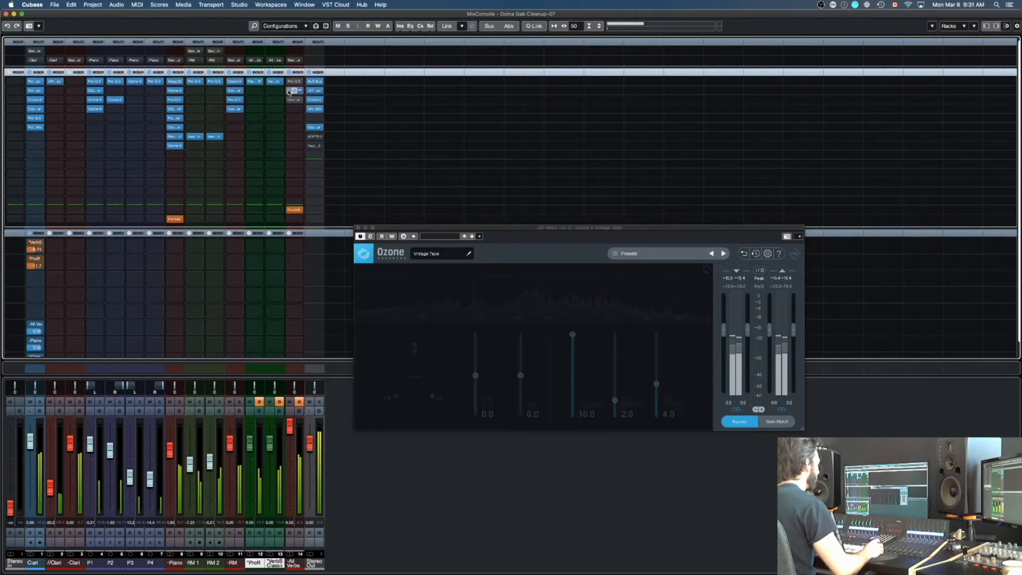
key(space)
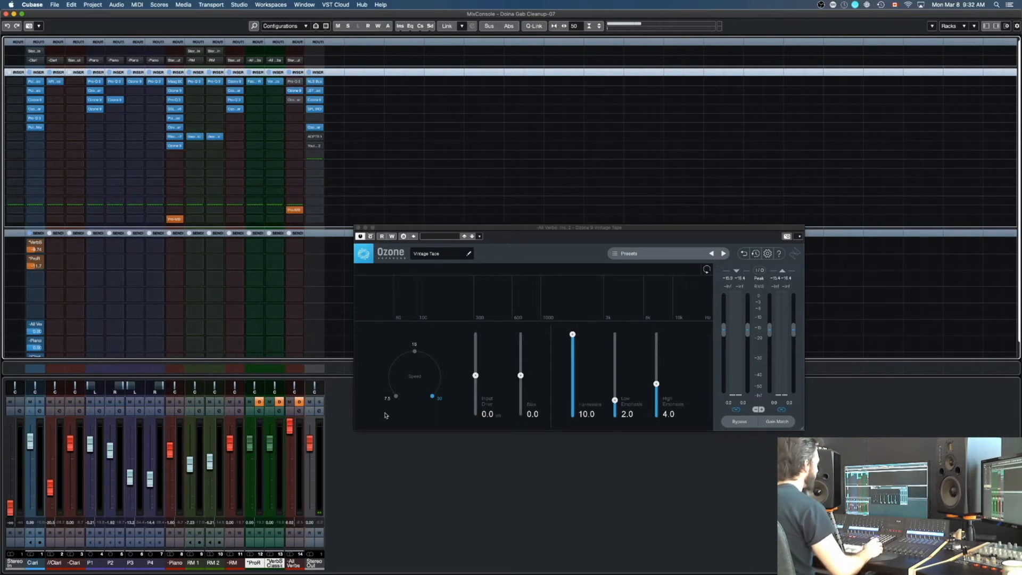
Step: Bring the Vintage Tape Harmonics back to 0.0, try a higher amount during playback, then reset it and close the plug-in
drag(445, 232, 447, 236)
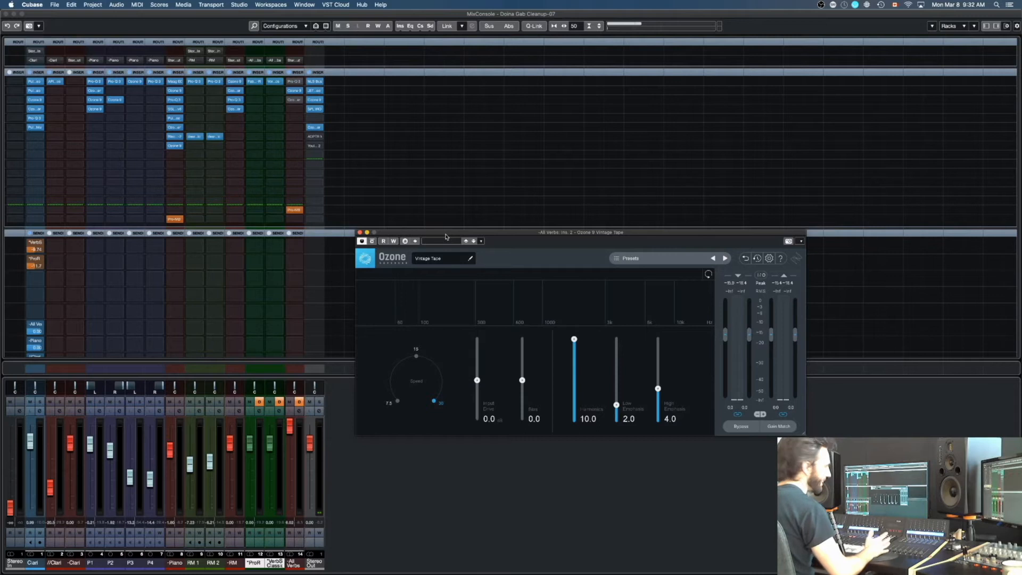
drag(578, 387, 542, 462)
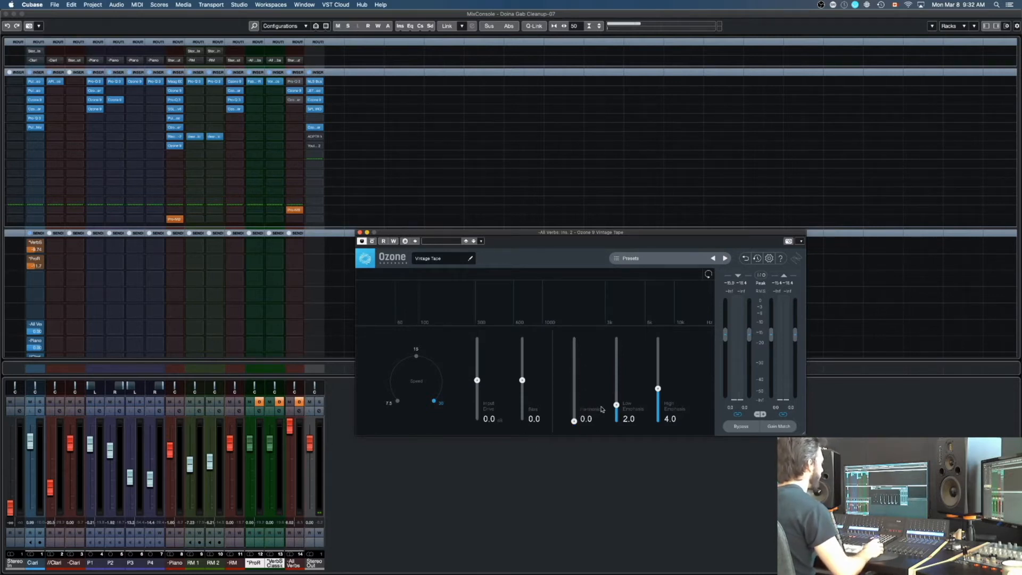
drag(575, 421, 574, 368)
key(space)
double_click(574, 369)
key(super+w)
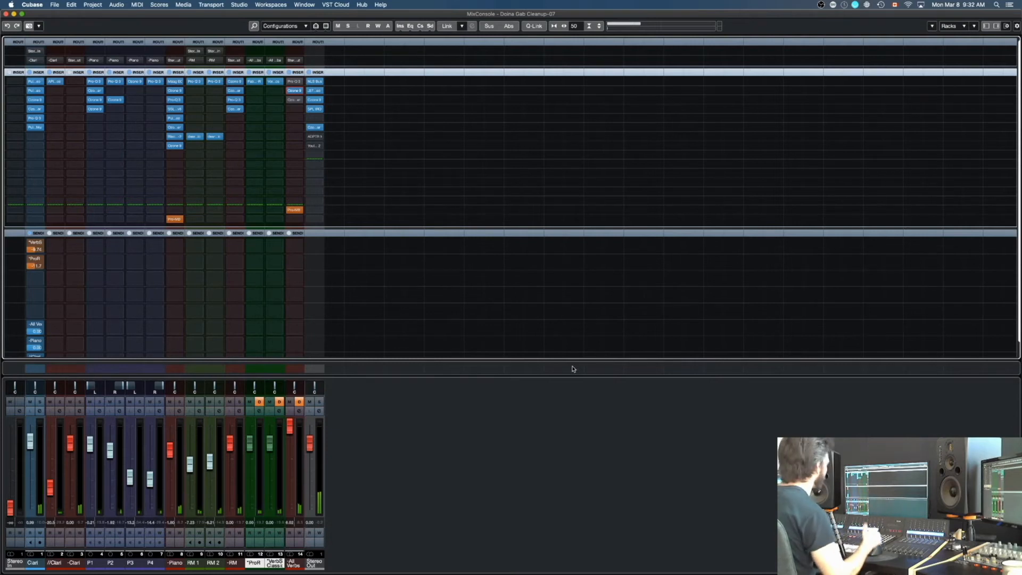
Step: Reactivate the Pro-Q 3 insert on All Verbs, inspect its EQ curve, close it and save the project
click(414, 457)
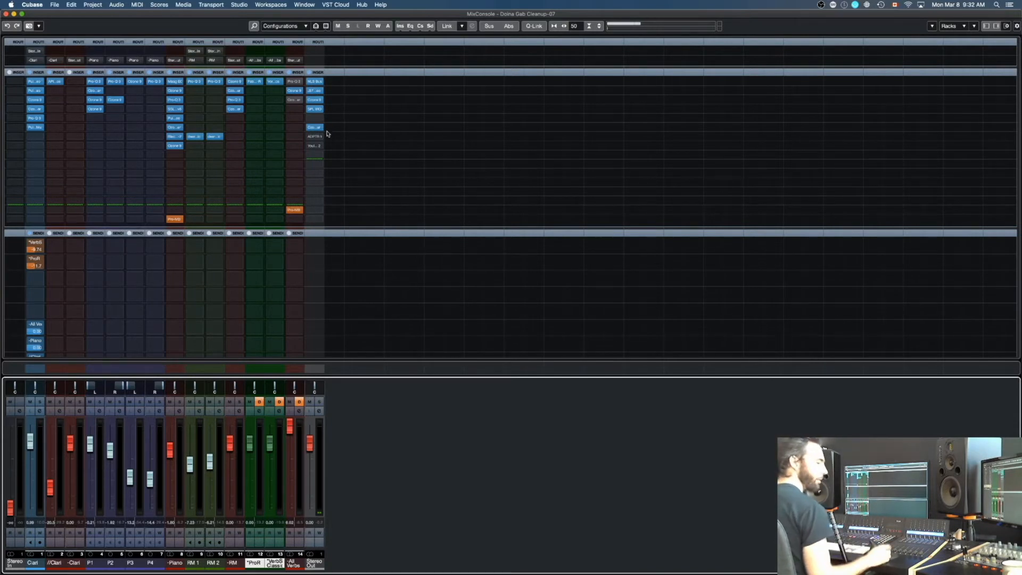
click(295, 82)
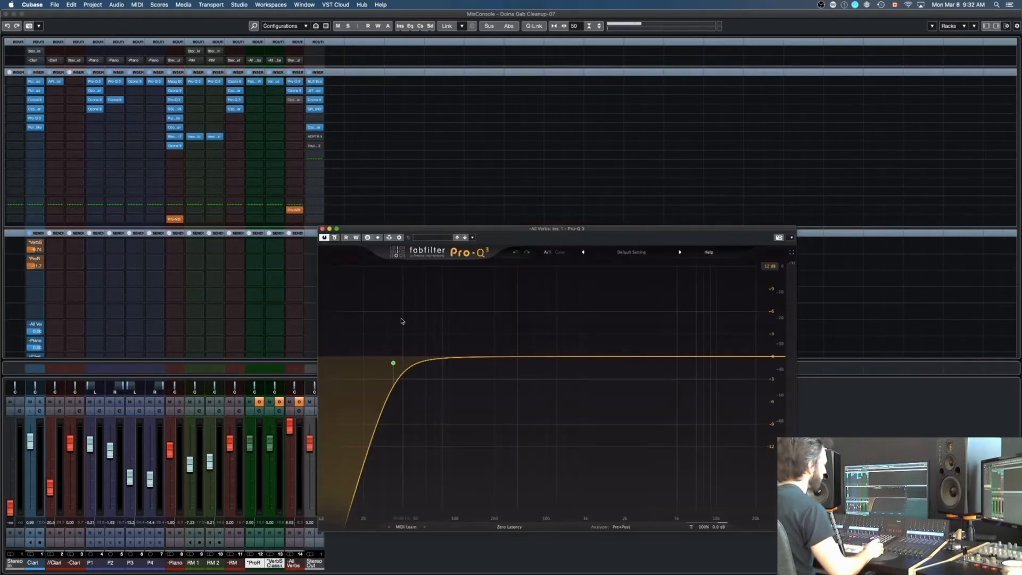
key(super+w)
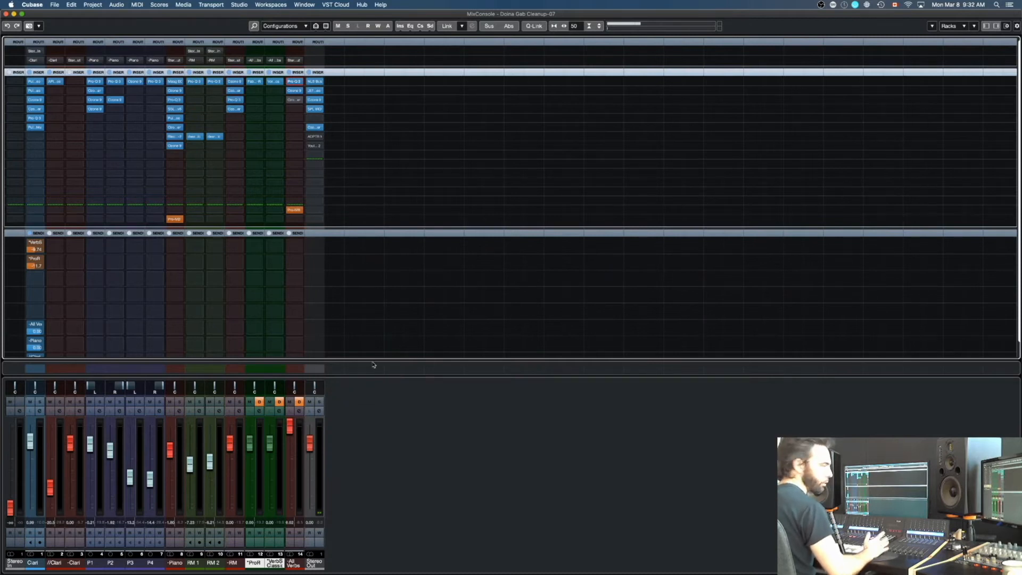
click(486, 452)
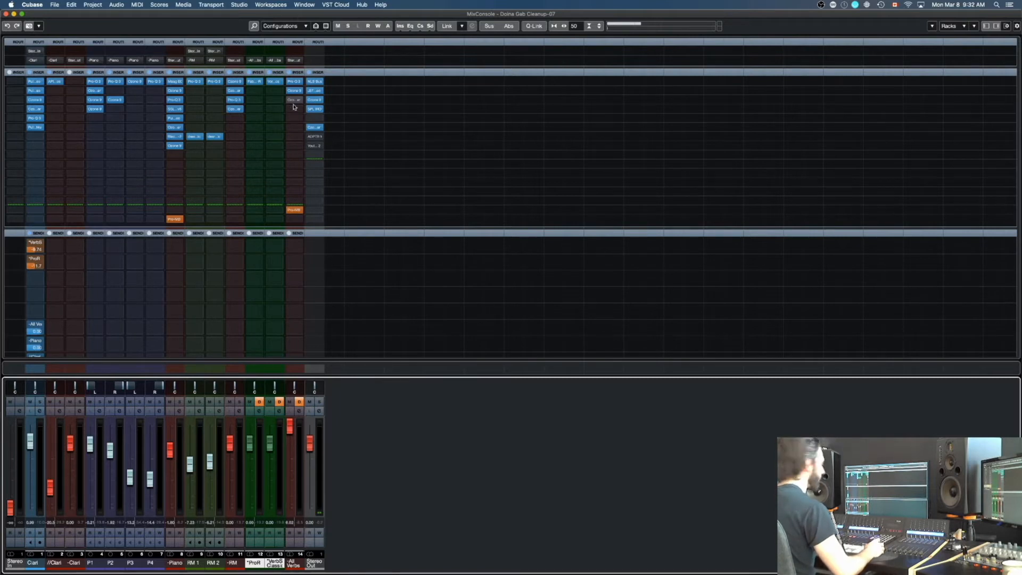
key(super+s)
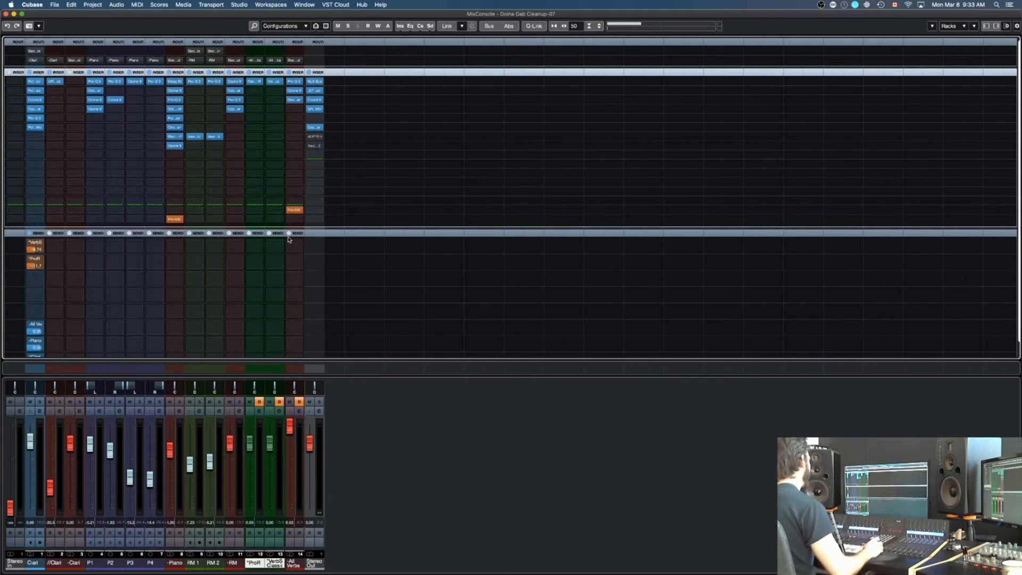
Step: Open the Ozone 9 Imager insert on All Verbs and compare it bypassed and active during playback
click(288, 430)
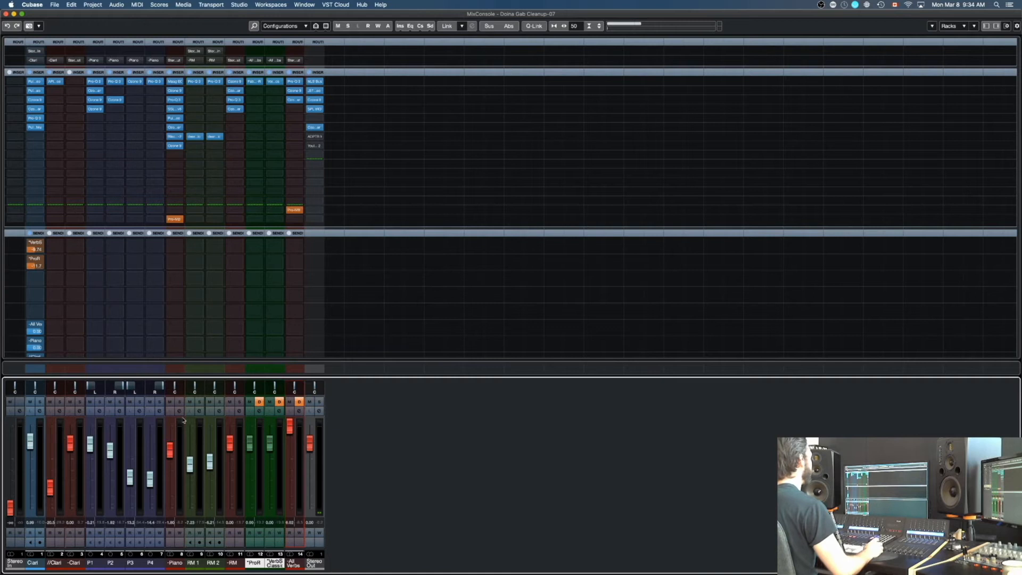
click(295, 100)
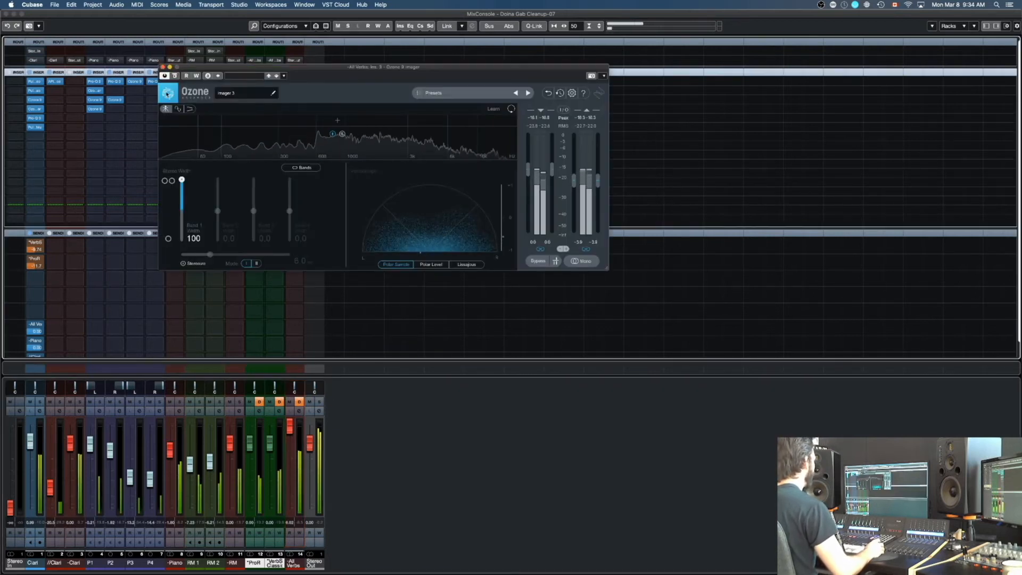
drag(189, 69, 325, 152)
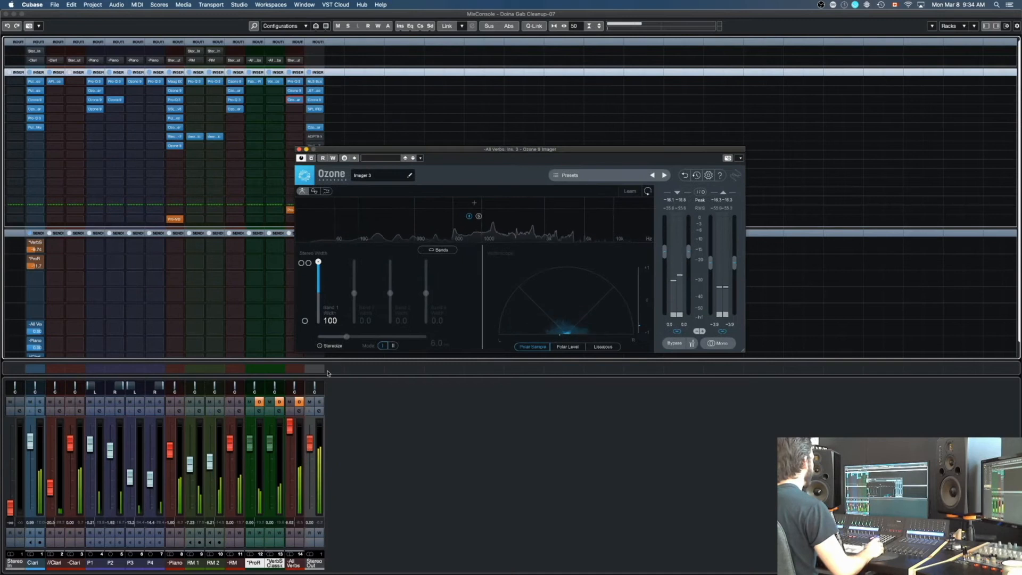
click(311, 158)
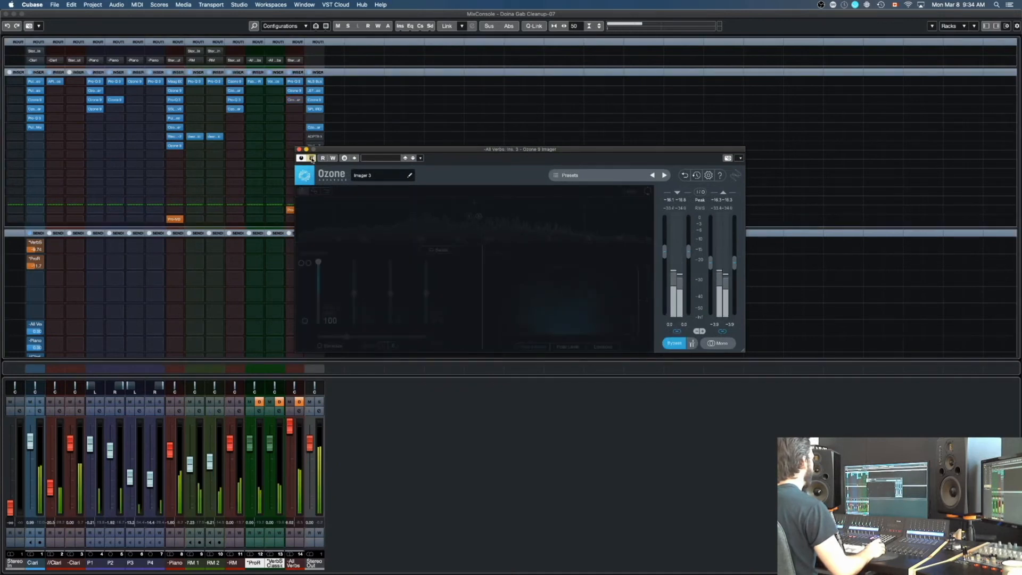
click(311, 158)
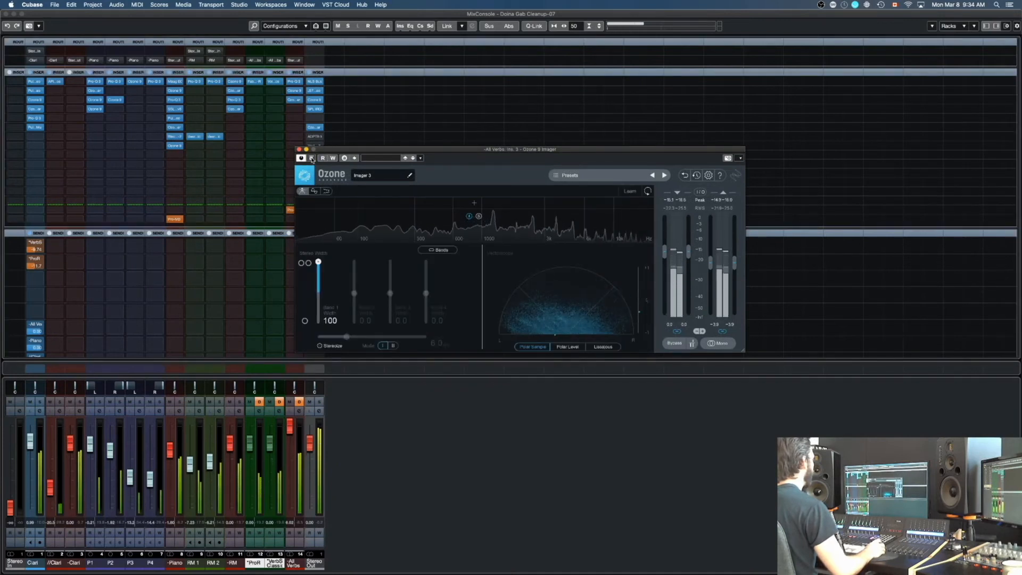
click(312, 158)
click(311, 158)
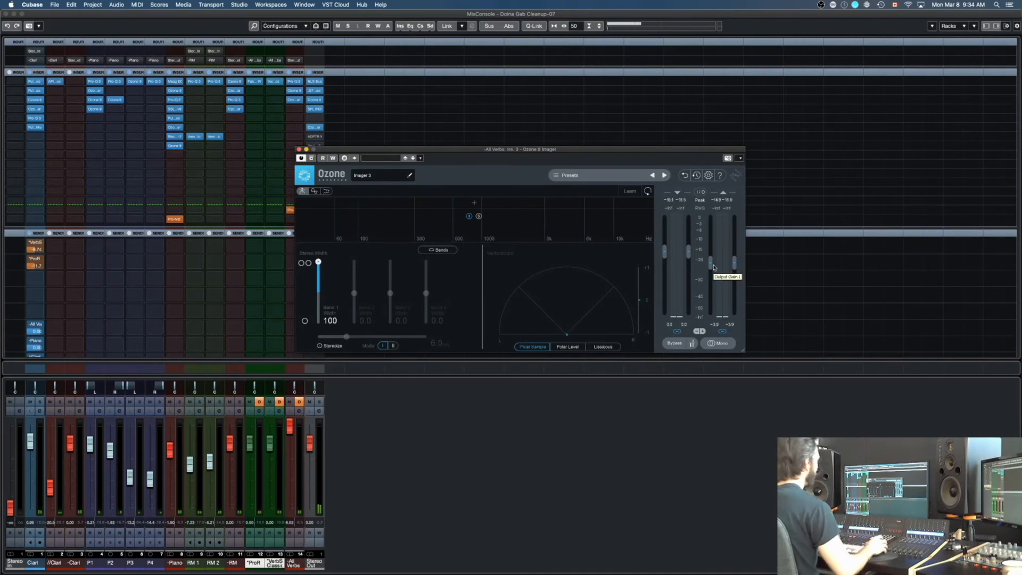
Step: Lower the Imager's Band 1 stereo width on All Verbs to 45.6
drag(321, 151, 321, 151)
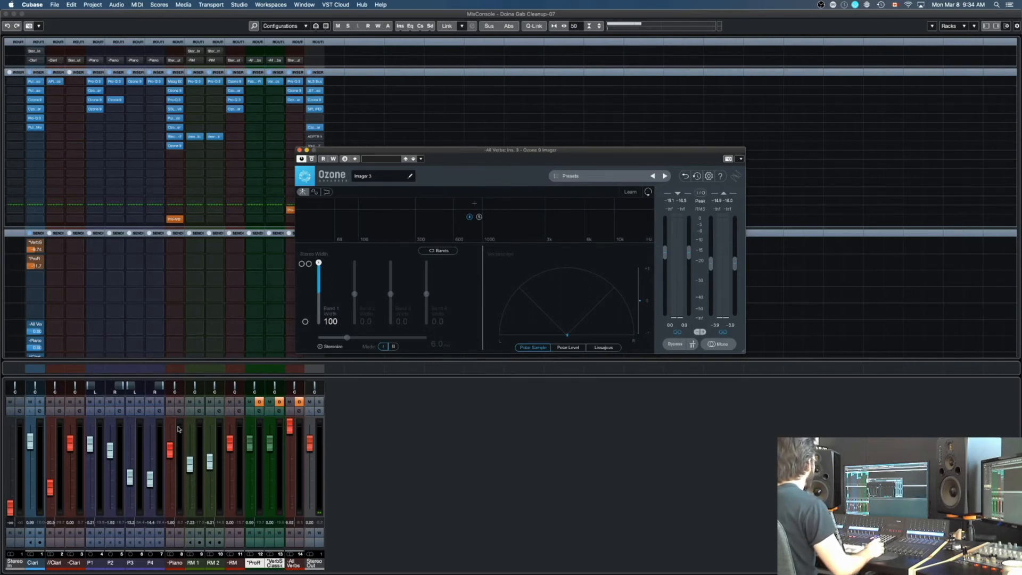
drag(374, 153, 400, 208)
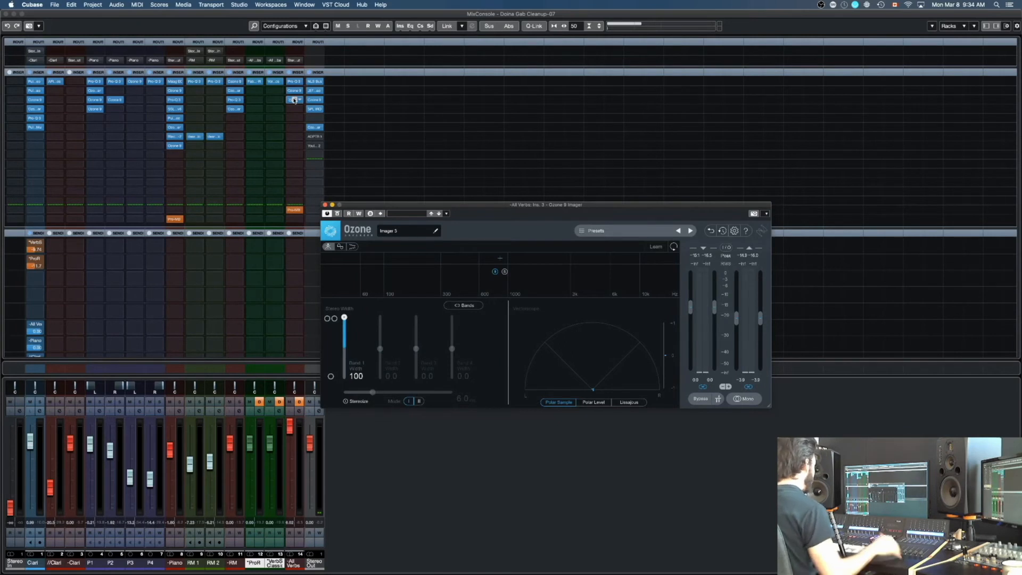
drag(470, 203, 469, 183)
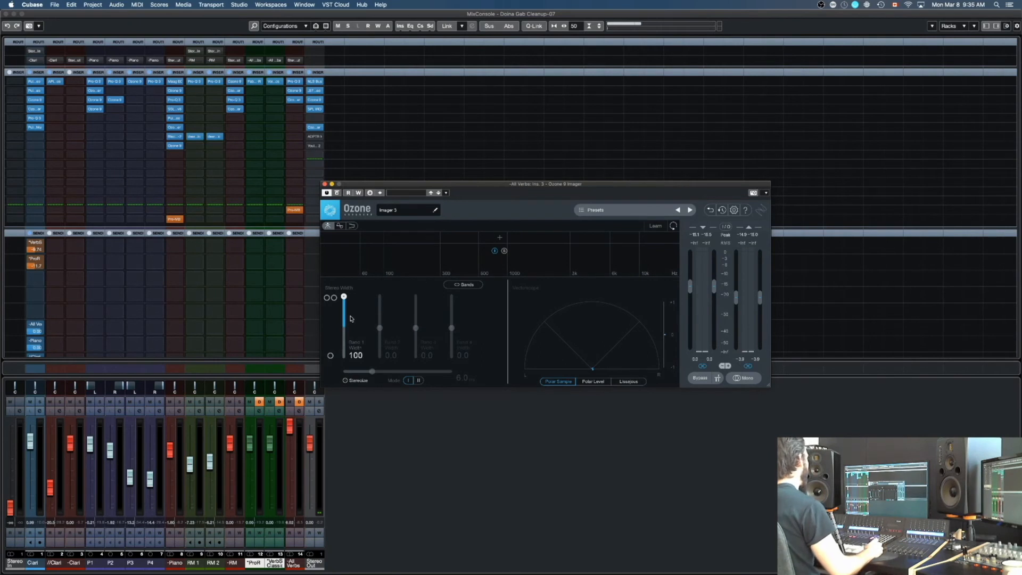
drag(414, 183, 445, 241)
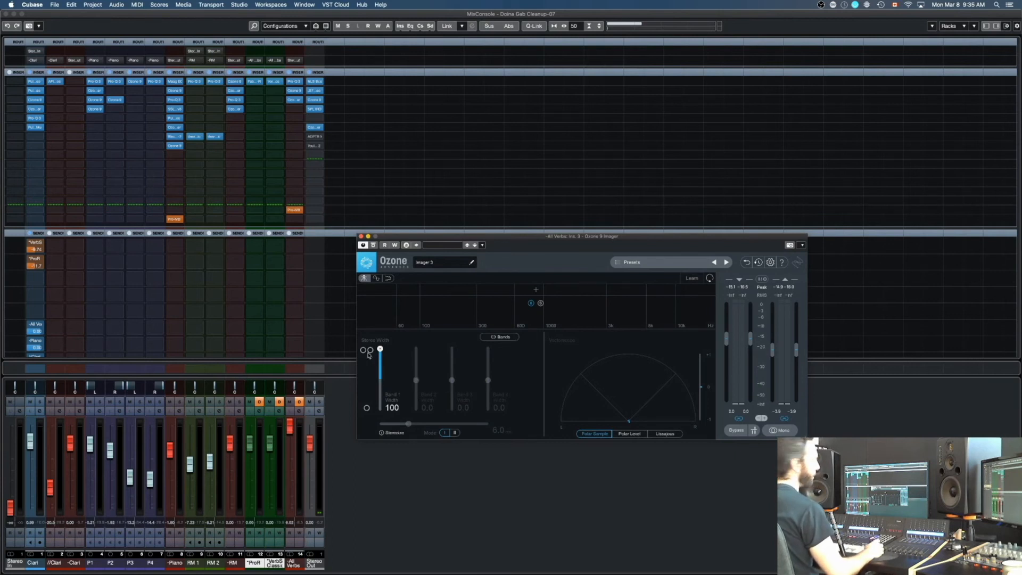
drag(380, 350, 383, 365)
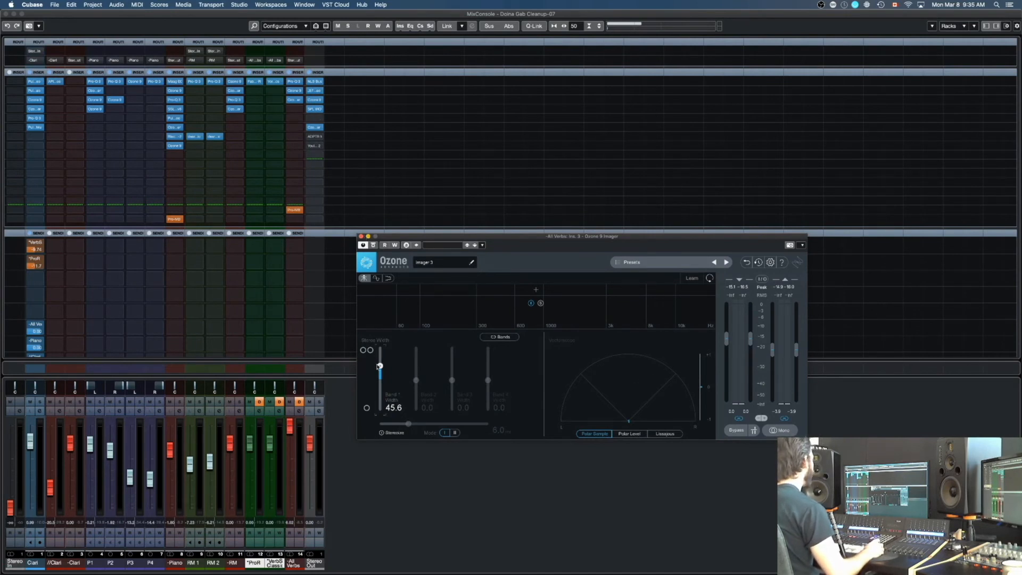
Step: Set the Imager's Band 1 stereo width on All Verbs to 41.8, audition it in playback, and close the plug-in
key(space)
mouse_move(380, 367)
mouse_down()
mouse_move(382, 349)
mouse_move(380, 367)
mouse_up()
key(space)
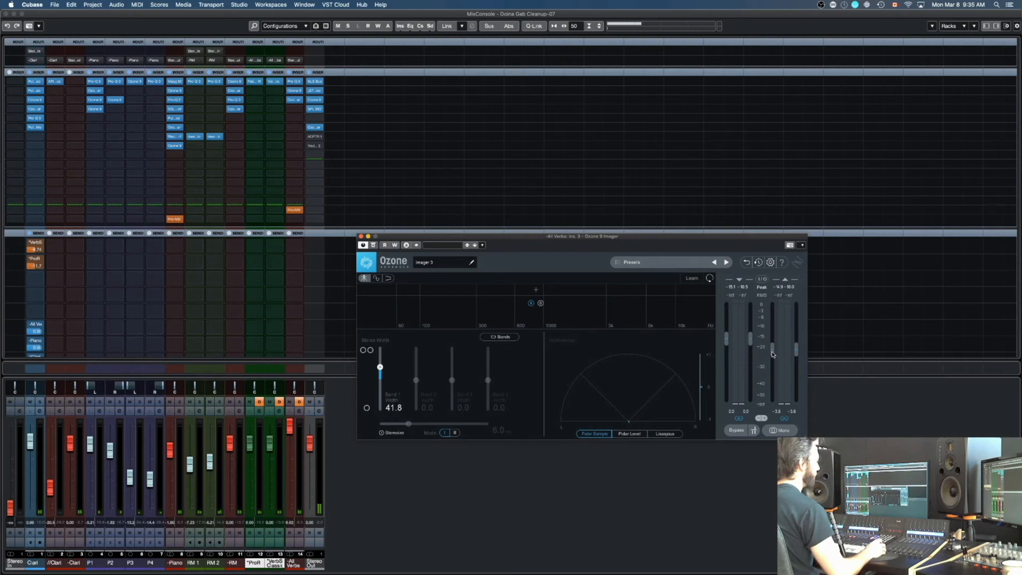
key(space)
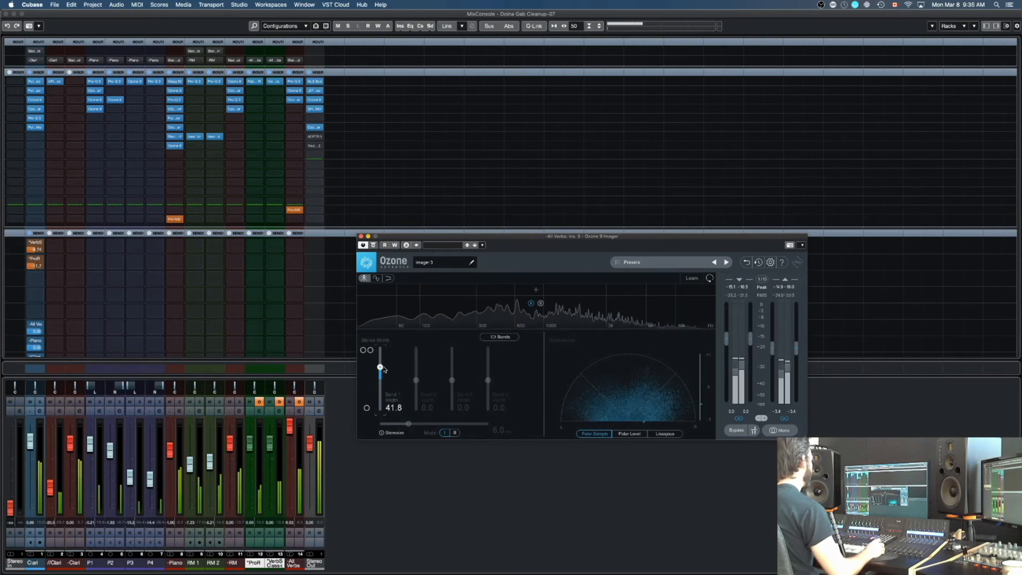
key(super+w)
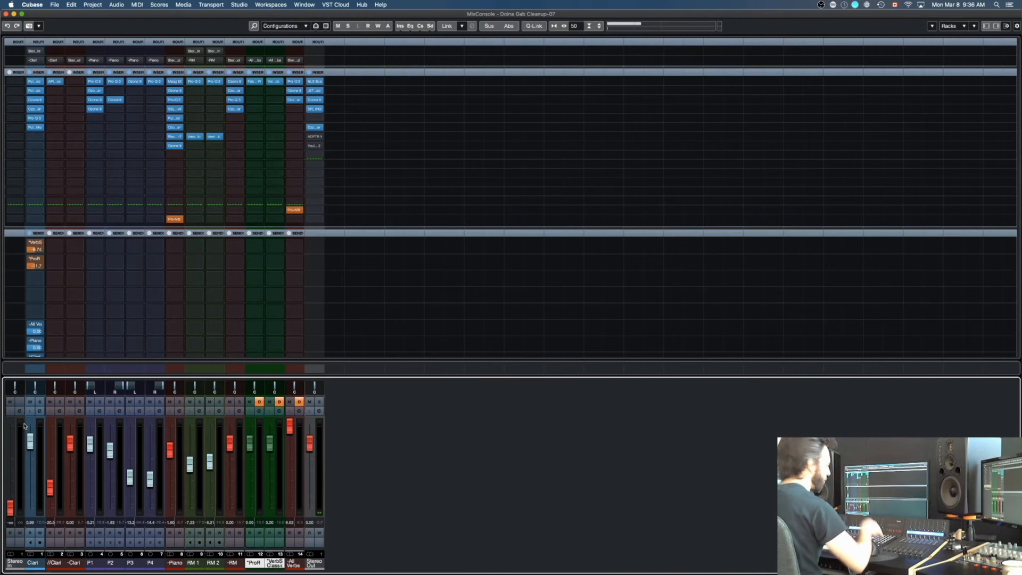
Step: Open the Pro-MB insert on All Verbs, audition its midrange band soloed during playback, then unsolo it and close the plug-in
click(294, 210)
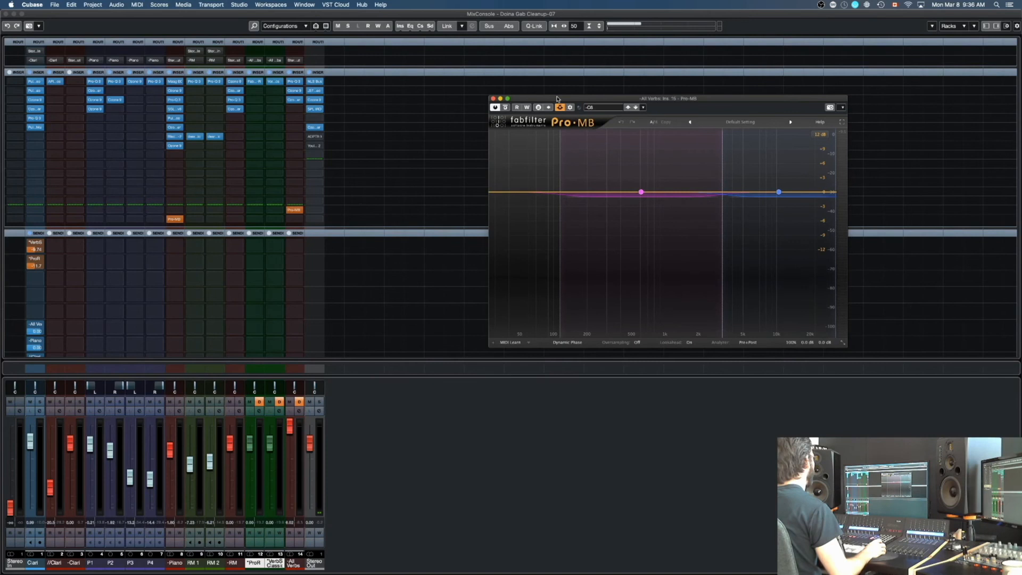
drag(558, 99, 555, 135)
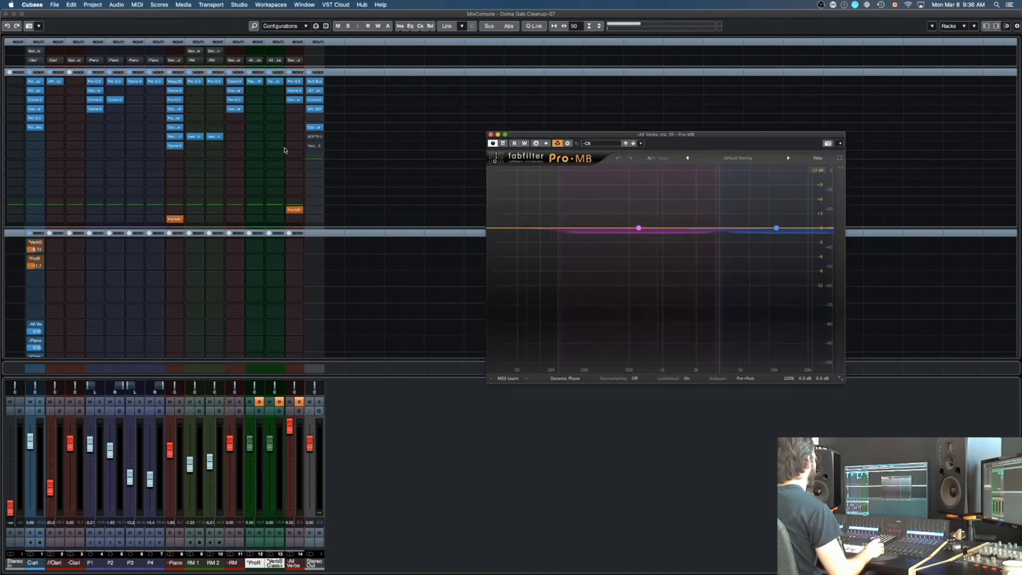
key(space)
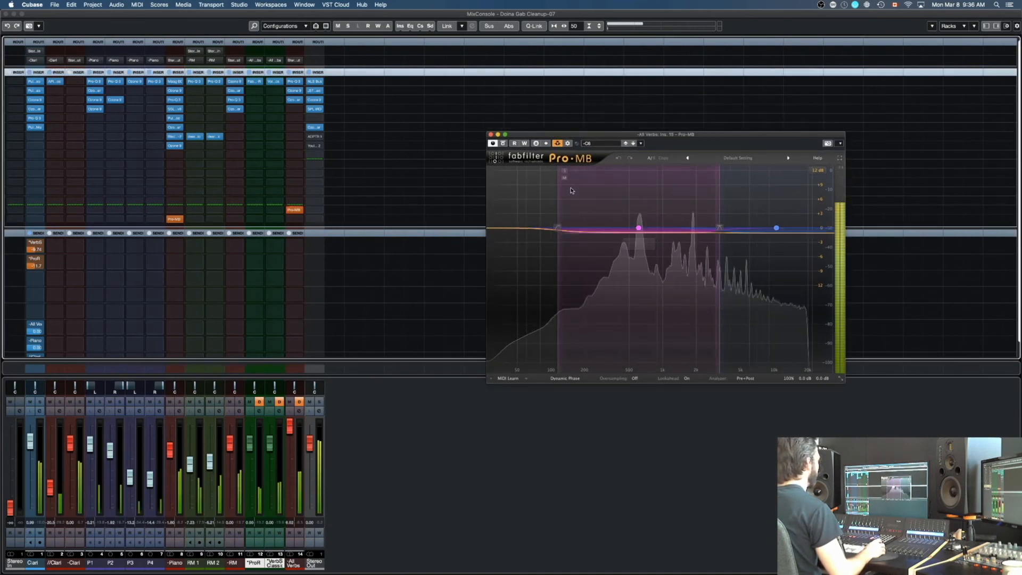
click(565, 170)
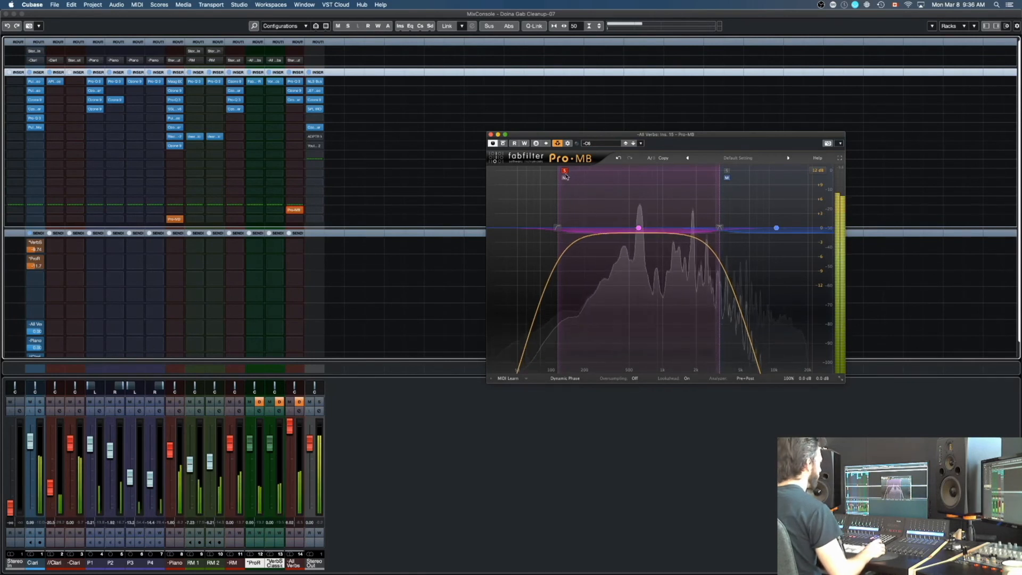
click(565, 171)
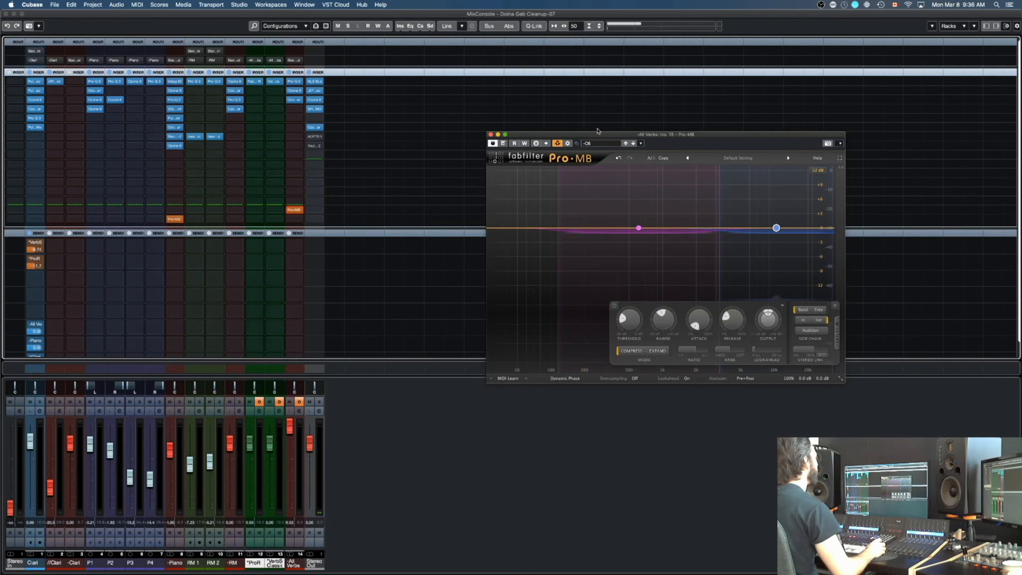
key(super+w)
Step: Reset the All Verbs channel fader to 0.00 and select that channel
click(537, 459)
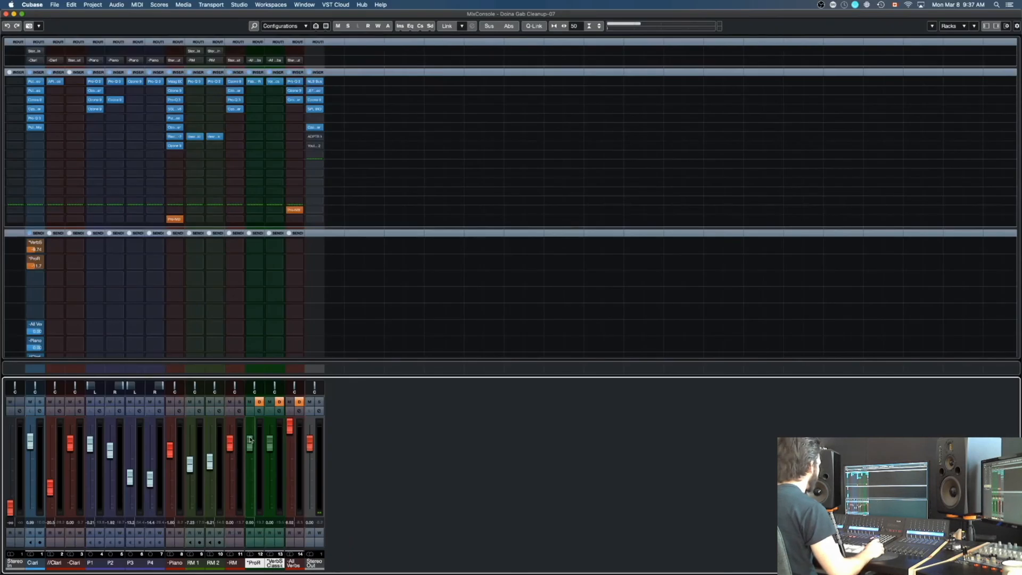
super+click(288, 440)
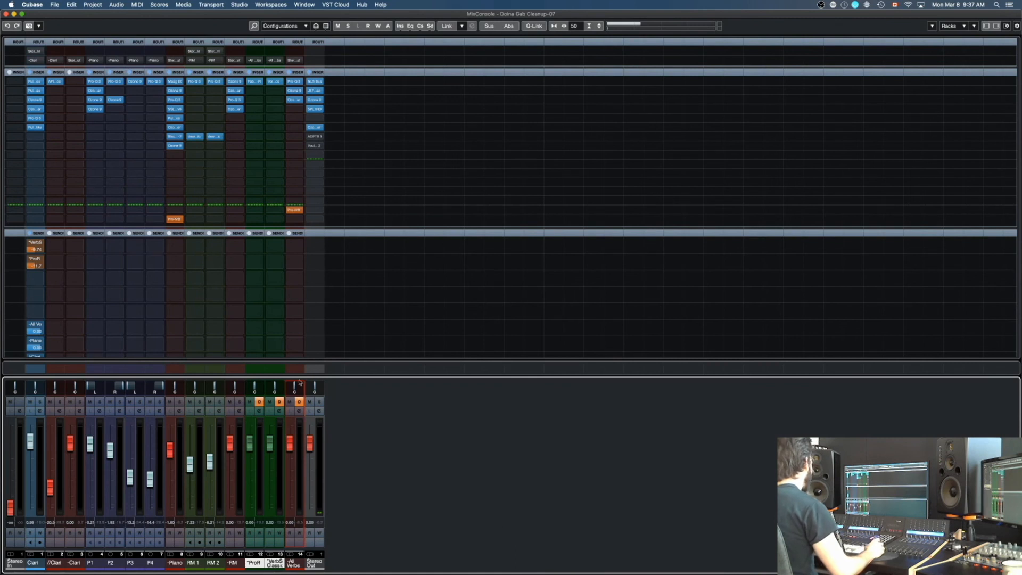
click(300, 462)
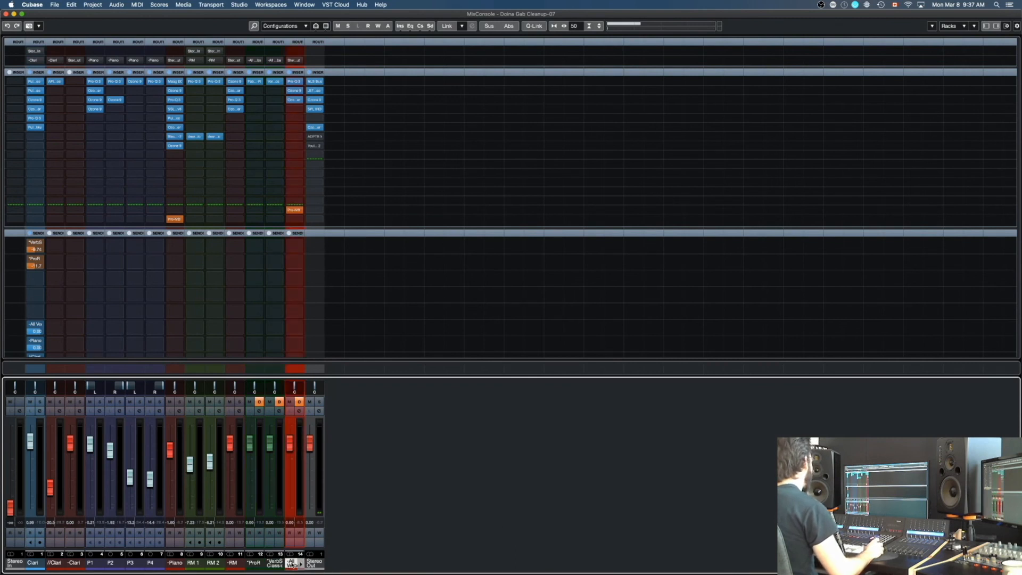